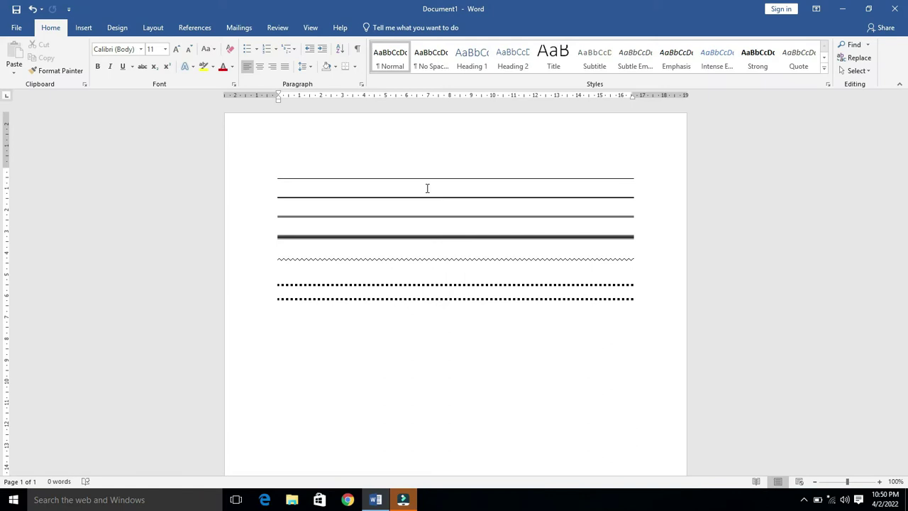
Draw a straight line across the page with the Line shape from Insert > Shapes.
{"action": "left_click", "coordinate": [83, 27]}
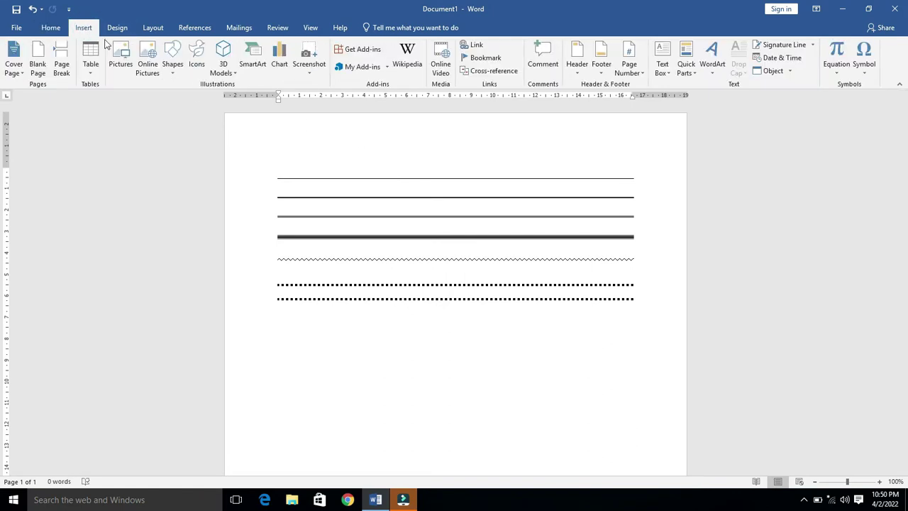
{"action": "left_click", "coordinate": [172, 68]}
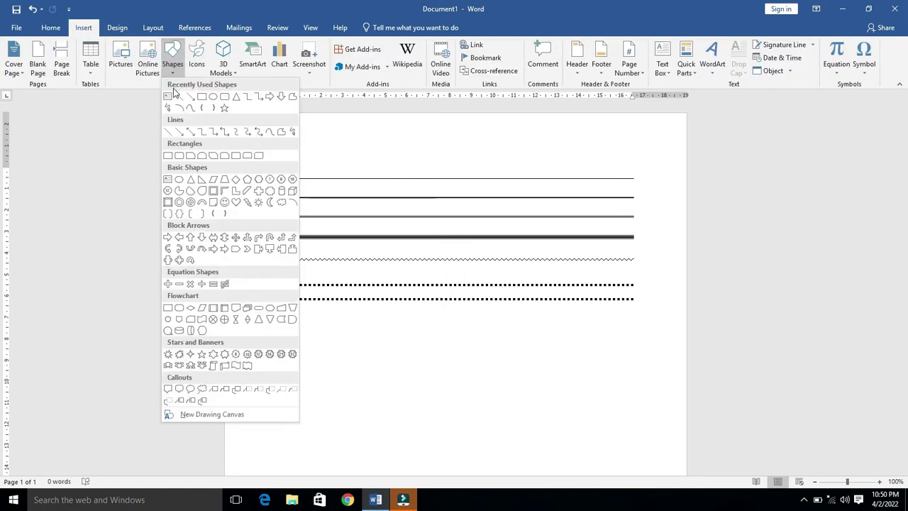
{"action": "left_click", "coordinate": [178, 97]}
{"action": "left_click_drag", "start_coordinate": [277, 330], "coordinate": [630, 332]}
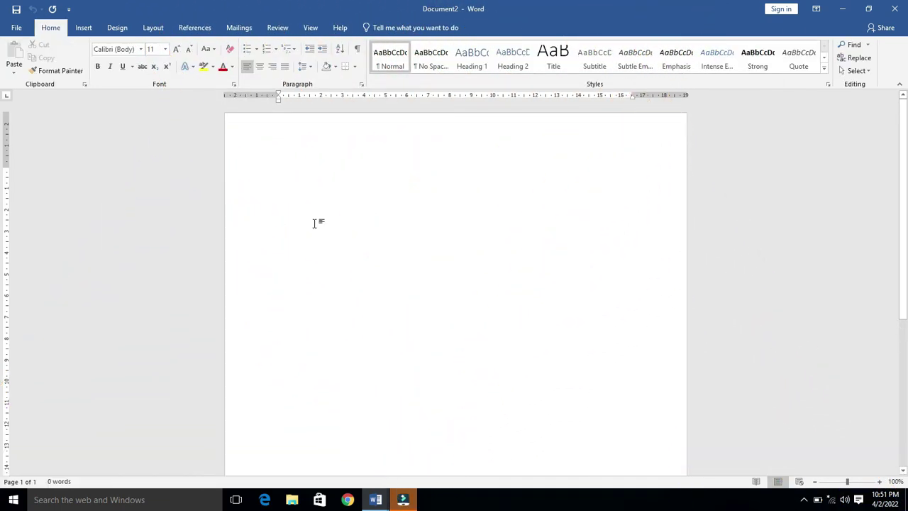
Enter --, ____, == and *** lines so AutoFormat makes thin, thick, double and dotted dividers.
{"action": "type", "text": "--"}
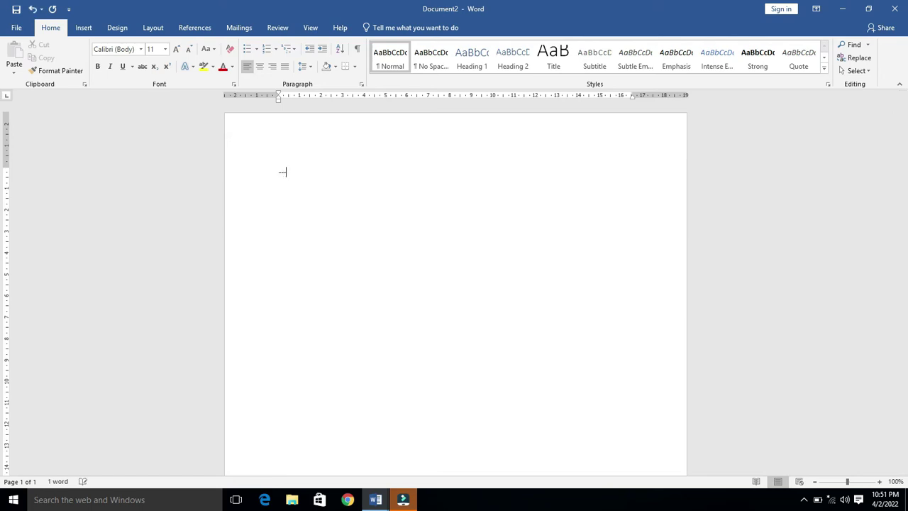
{"action": "type", "text": "--"}
{"action": "key", "text": "Return"}
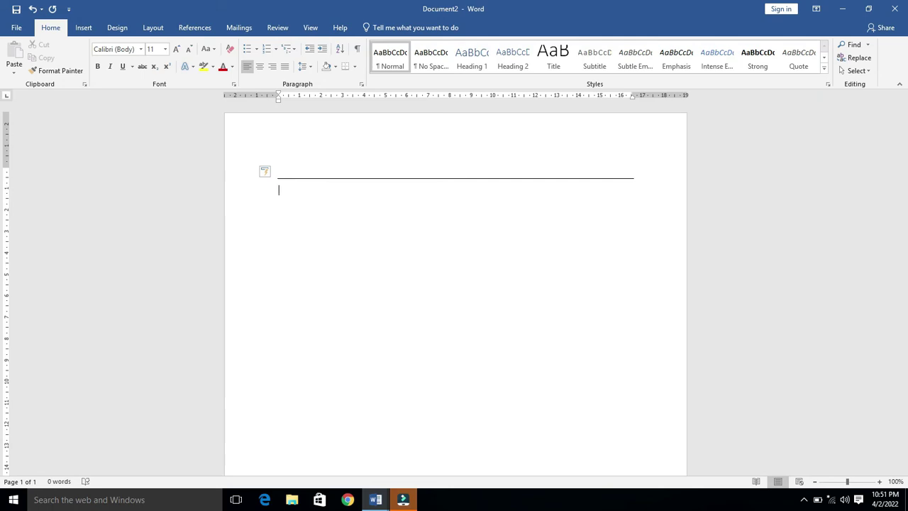
{"action": "type", "text": "____"}
{"action": "key", "text": "Return"}
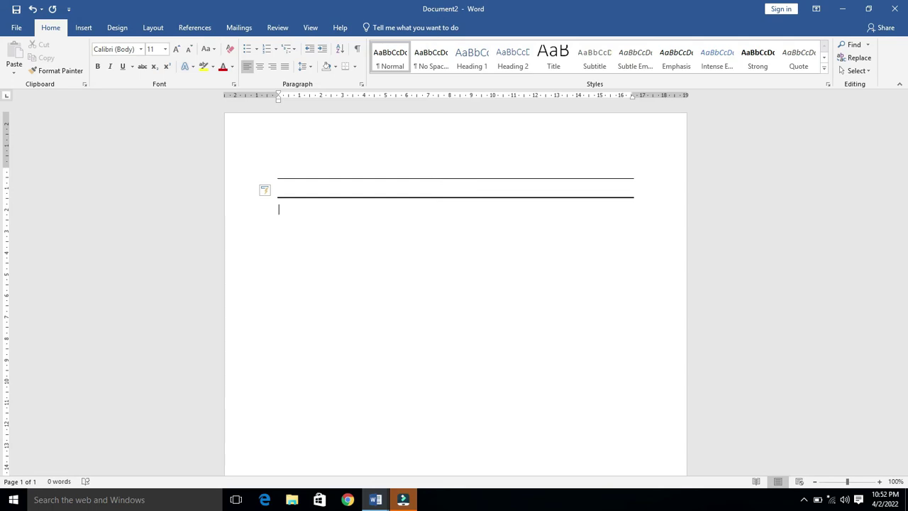
{"action": "type", "text": "==="}
{"action": "key", "text": "Return"}
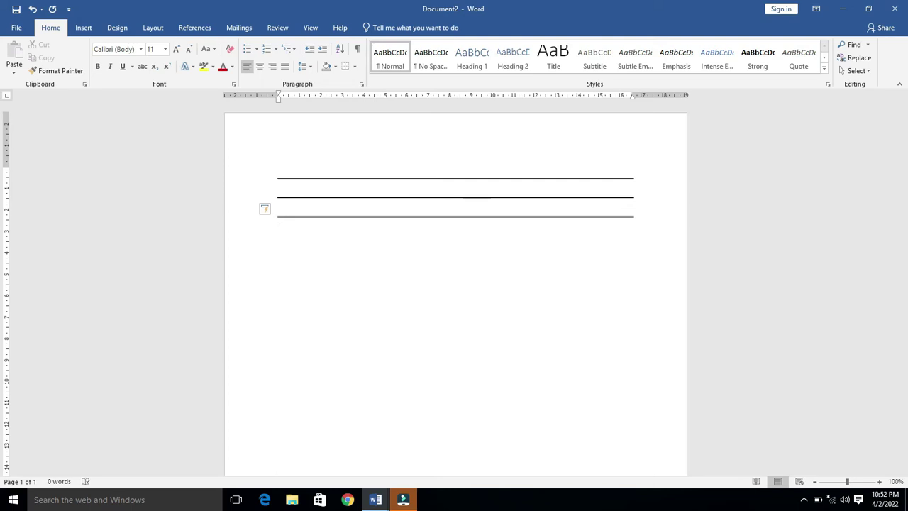
{"action": "type", "text": "***"}
{"action": "key", "text": "Return"}
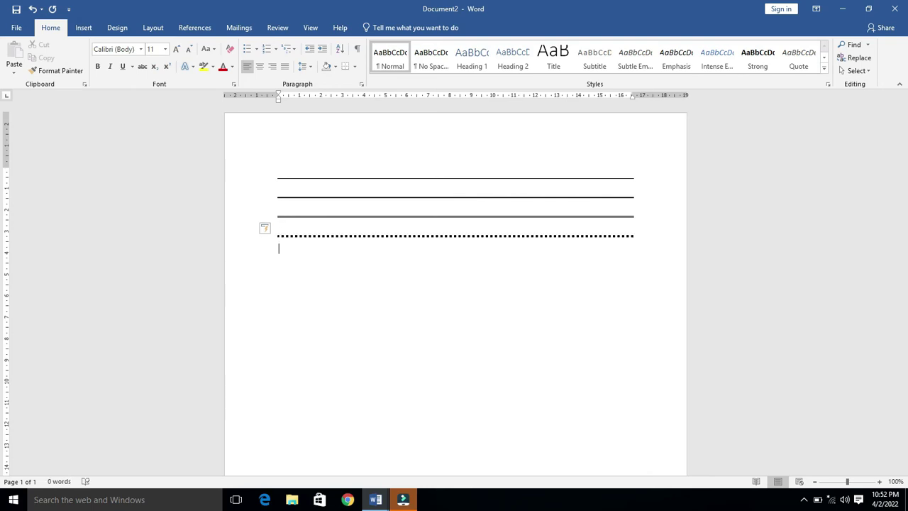
Enter ### and ~~ lines so AutoFormat turns them into triple and wavy dividers.
{"action": "type", "text": "###"}
{"action": "key", "text": "Return"}
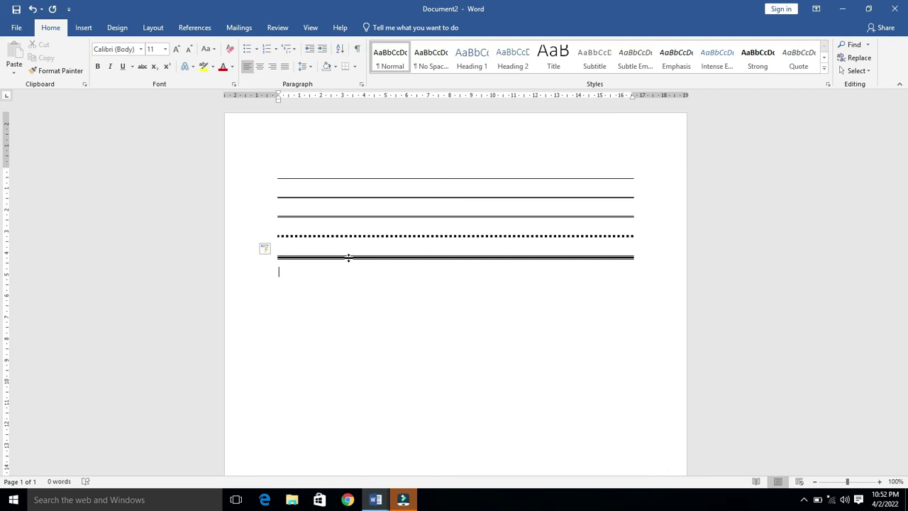
{"action": "type", "text": "~~~"}
{"action": "key", "text": "Return"}
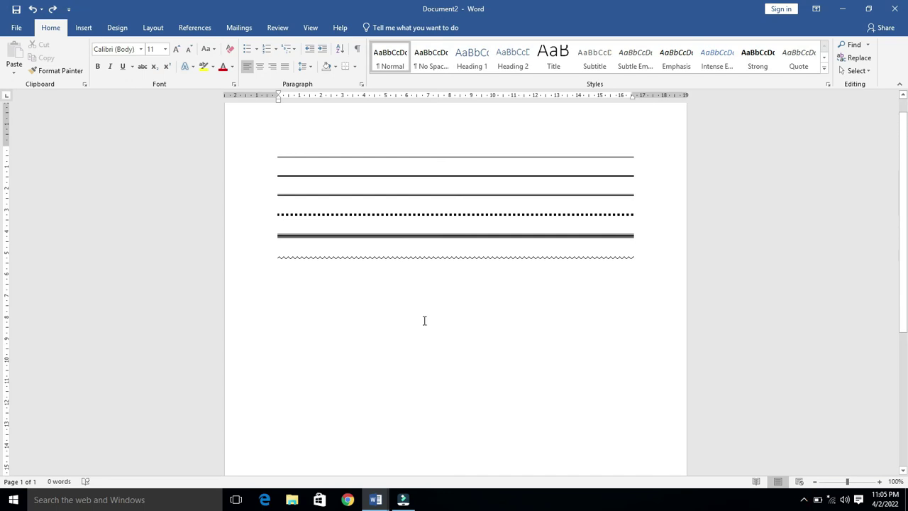
Open Borders and Shading with Alt+H, B, O and pick the thick double-line style.
{"action": "key", "text": "alt+h"}
{"action": "key", "text": "b"}
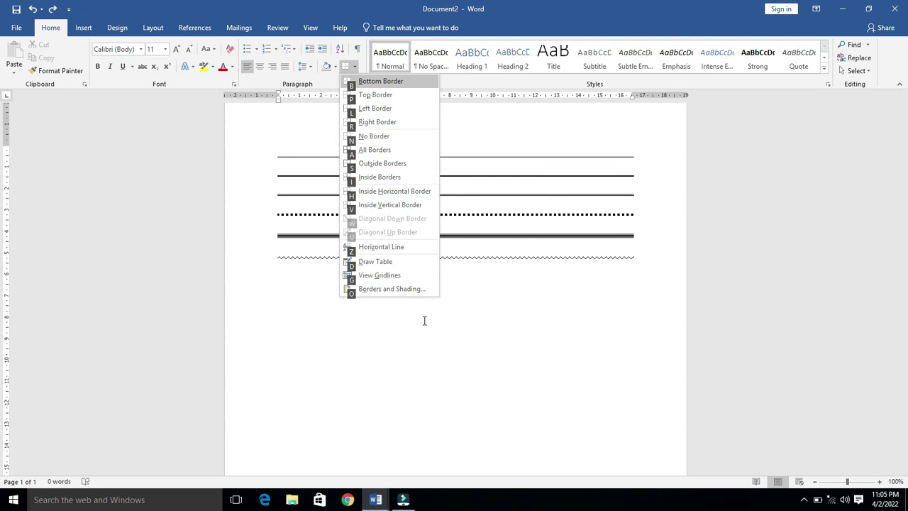
{"action": "key", "text": "o"}
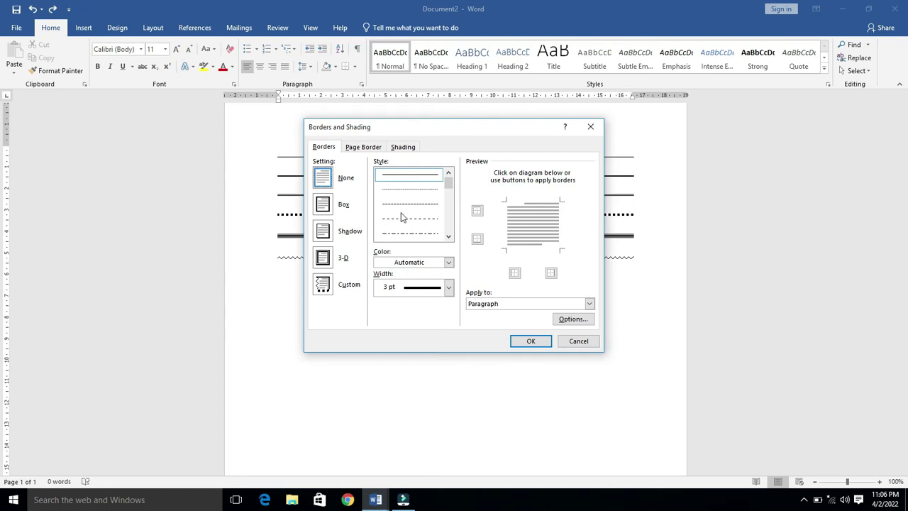
{"action": "left_click", "coordinate": [448, 237]}
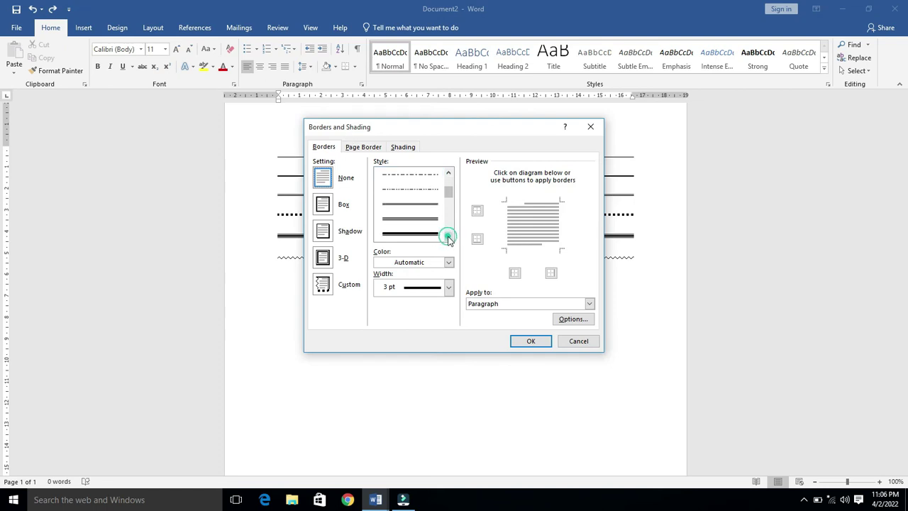
{"action": "left_click", "coordinate": [448, 237]}
{"action": "left_click", "coordinate": [448, 237]}
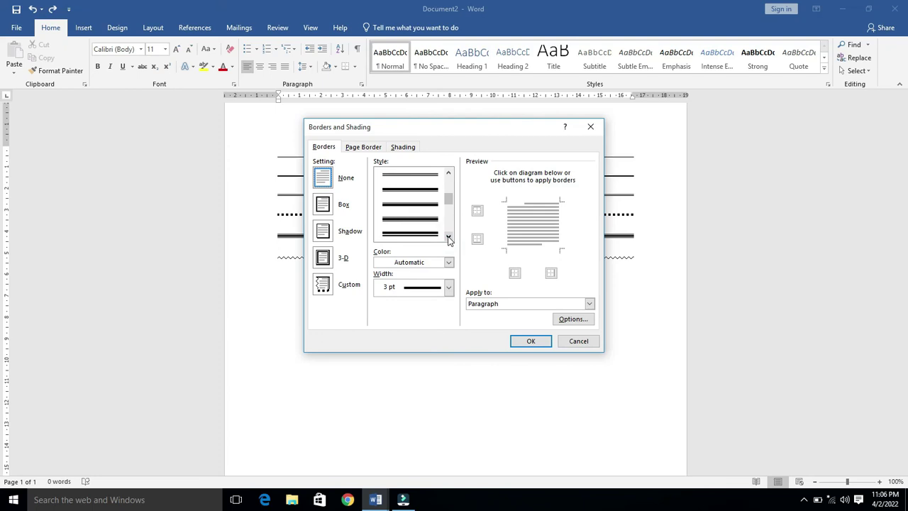
{"action": "left_click", "coordinate": [407, 234]}
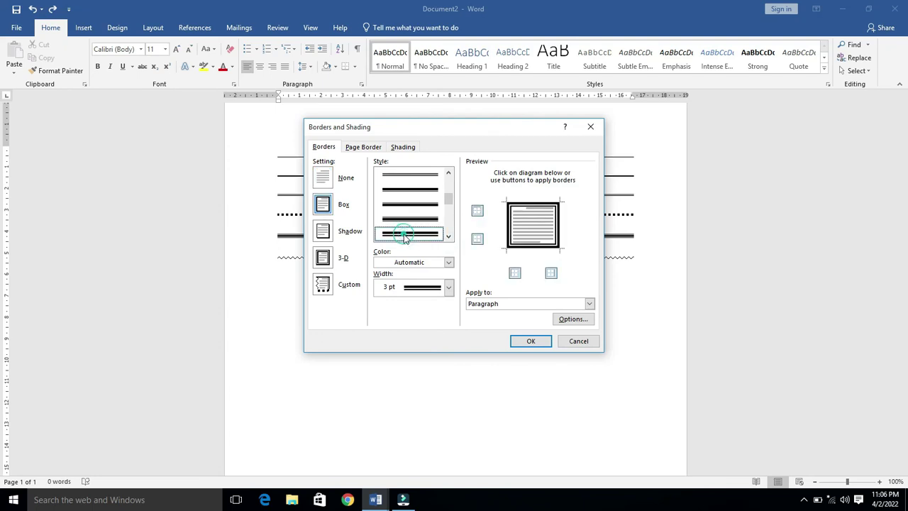
Set the border colour to red and remove the side edges from the preview.
{"action": "left_click", "coordinate": [448, 263]}
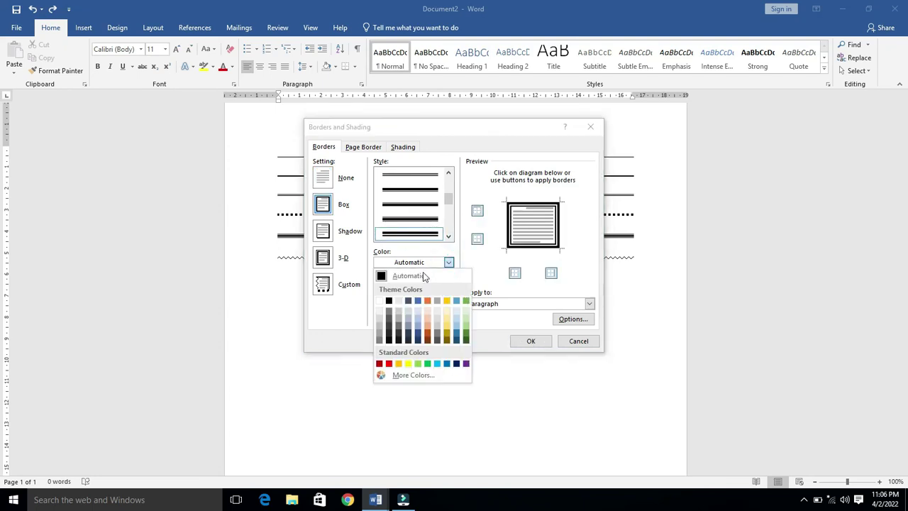
{"action": "left_click", "coordinate": [388, 364]}
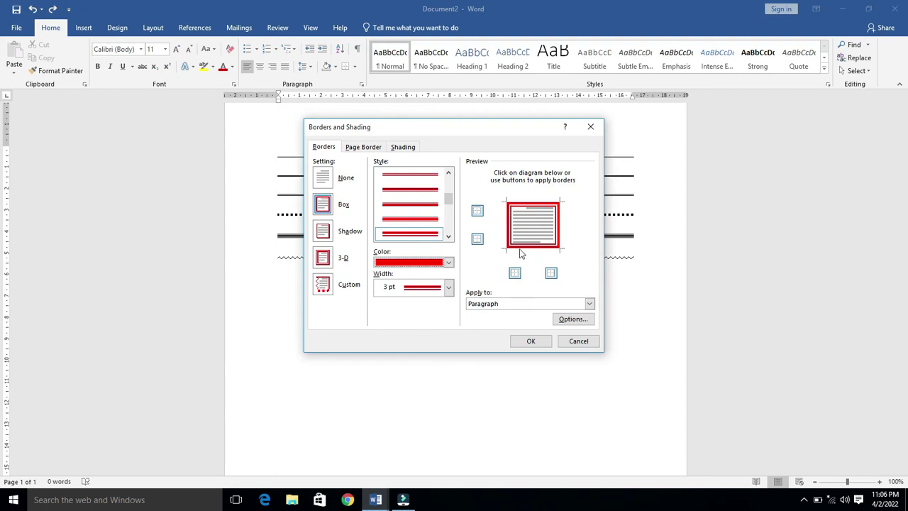
{"action": "left_click", "coordinate": [515, 272]}
{"action": "left_click", "coordinate": [551, 273]}
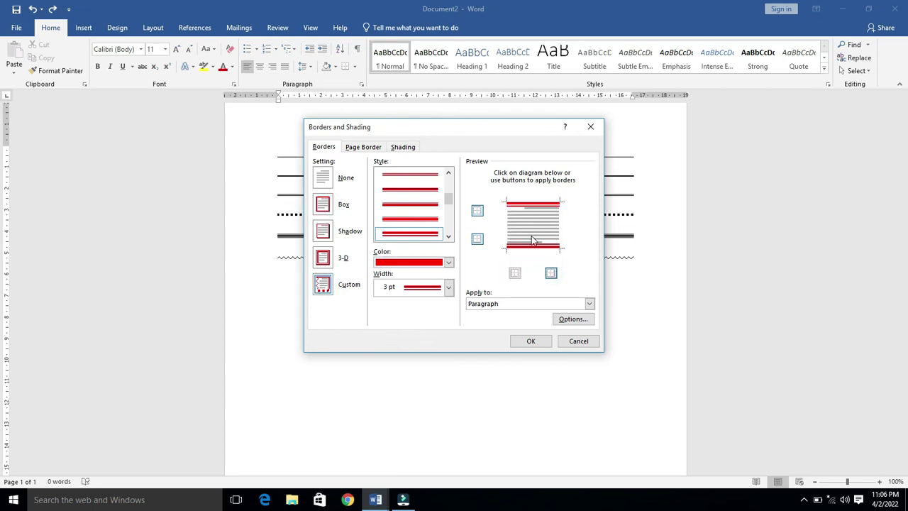
{"action": "left_click", "coordinate": [551, 273]}
{"action": "left_click", "coordinate": [517, 274]}
{"action": "left_click", "coordinate": [517, 273]}
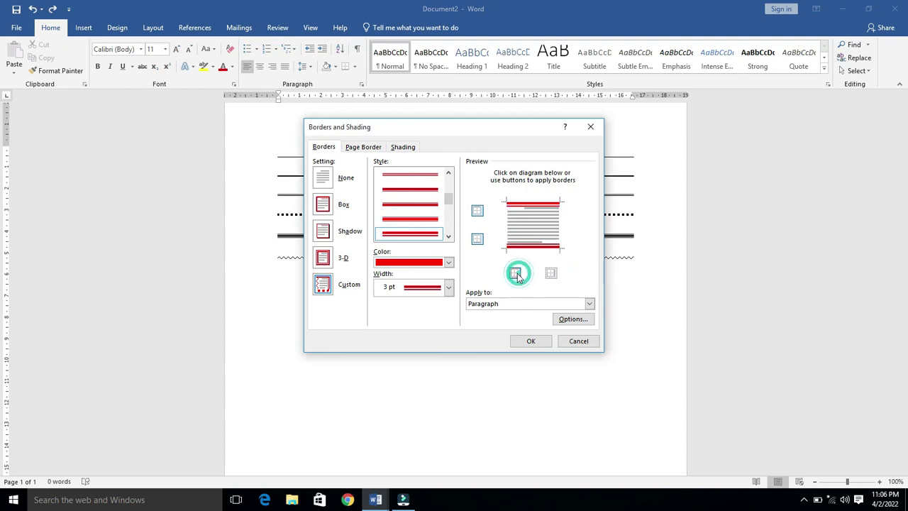
Keep only the top edge and apply the red 3 pt multi-line border.
{"action": "left_click", "coordinate": [478, 239]}
{"action": "left_click", "coordinate": [477, 214]}
{"action": "left_click", "coordinate": [477, 213]}
{"action": "left_click", "coordinate": [478, 213]}
{"action": "left_click", "coordinate": [477, 213]}
{"action": "left_click", "coordinate": [477, 213]}
{"action": "left_click", "coordinate": [478, 213]}
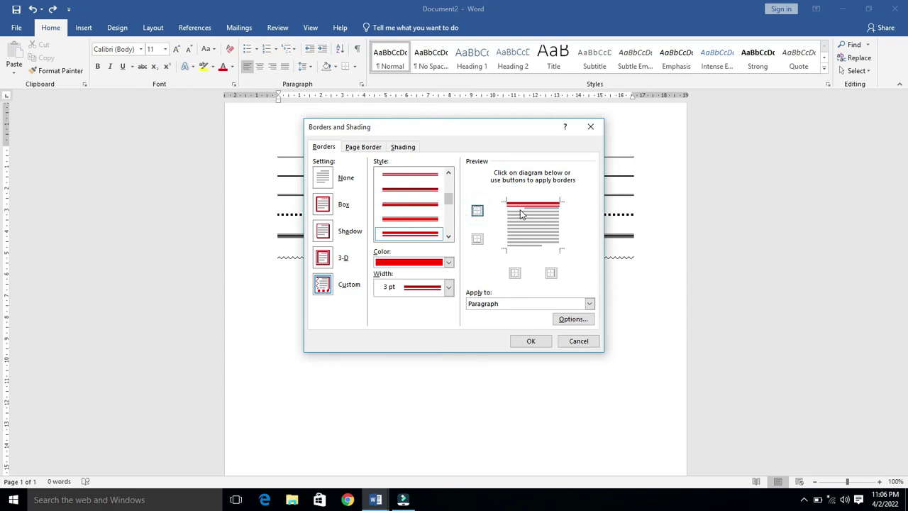
{"action": "left_click", "coordinate": [529, 341]}
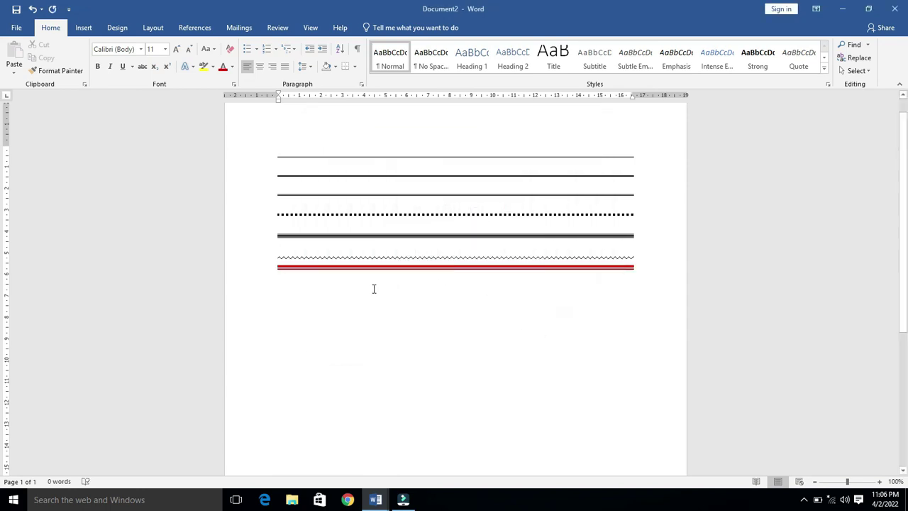